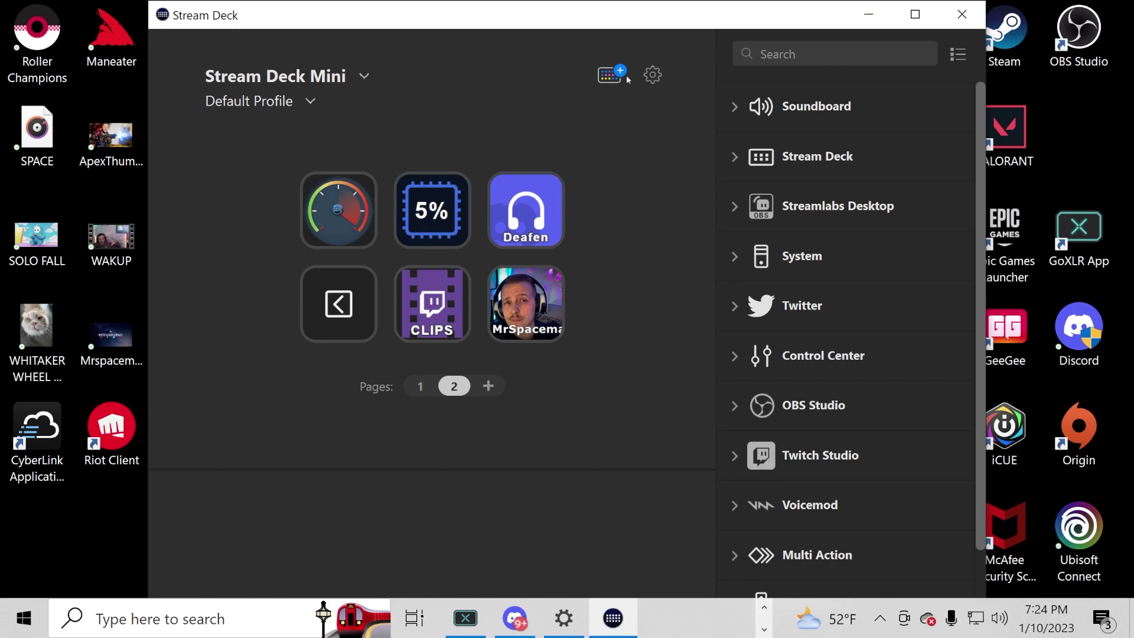
{"action": "scroll", "coordinate": [764, 251], "scroll_direction": "down", "scroll_amount": 6}
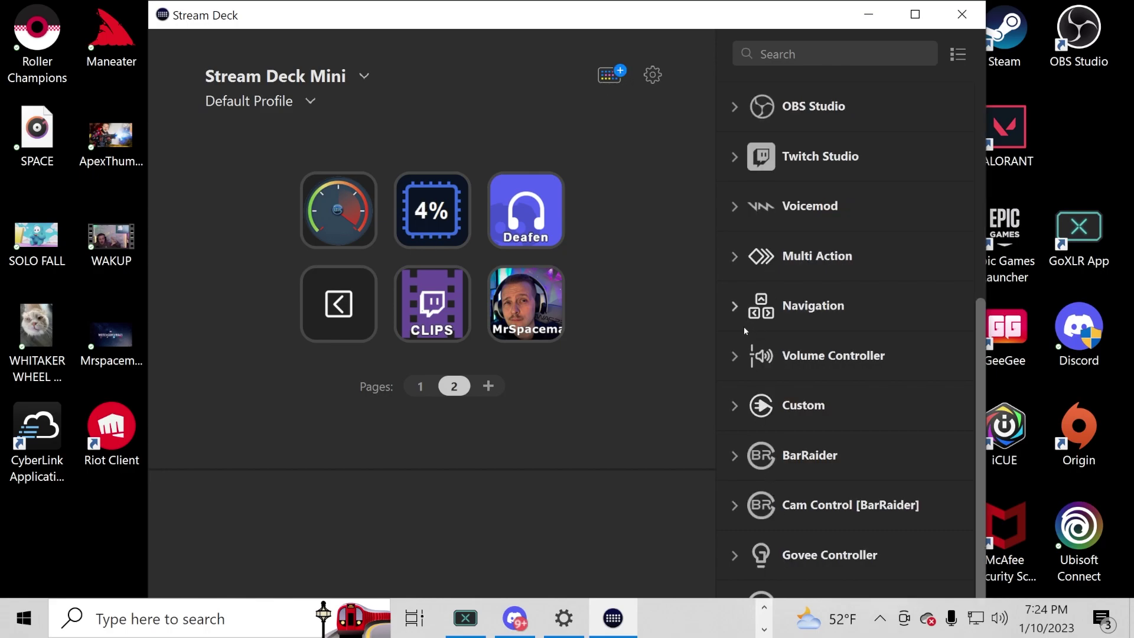
Step: Run the Speedtest key on page 2 to get ping, download and upload results
{"action": "left_click", "coordinate": [319, 214]}
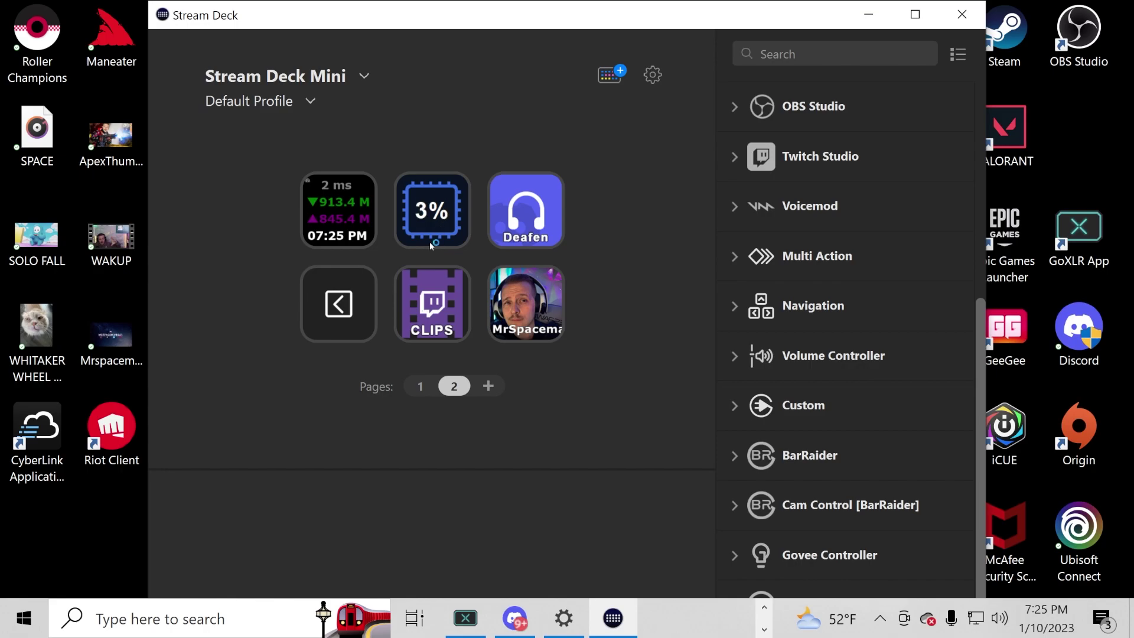
{"action": "key", "text": "ctrl+shift+Escape"}
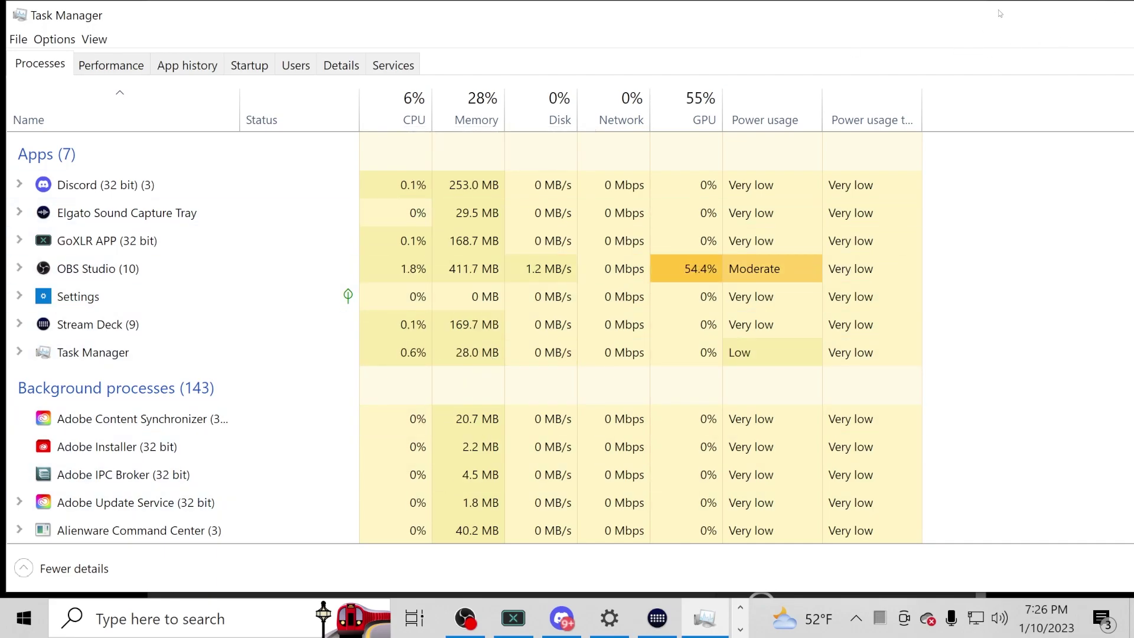
{"action": "left_click_drag", "start_coordinate": [999, 14], "coordinate": [907, 20]}
{"action": "left_click", "coordinate": [1123, 31]}
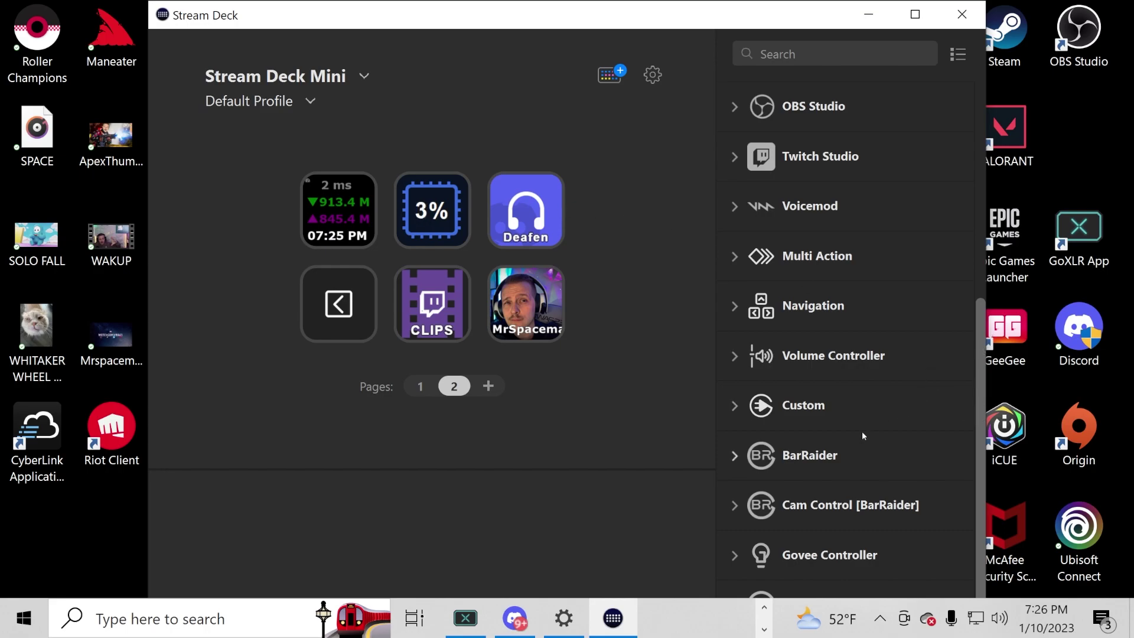
Step: Maximise Stream Deck, expand the Discord actions, and test Deafen with the Discord window beside it
{"action": "left_click", "coordinate": [916, 14]}
{"action": "scroll", "coordinate": [957, 449], "scroll_direction": "down", "scroll_amount": 3}
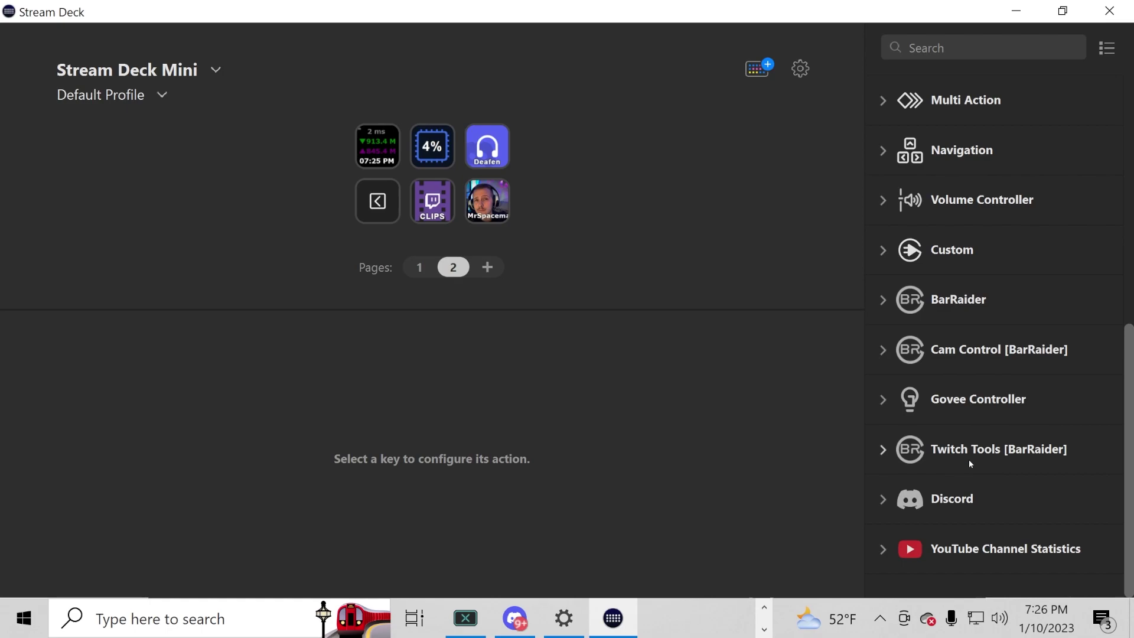
{"action": "left_click", "coordinate": [873, 499]}
{"action": "scroll", "coordinate": [968, 501], "scroll_direction": "down", "scroll_amount": 3}
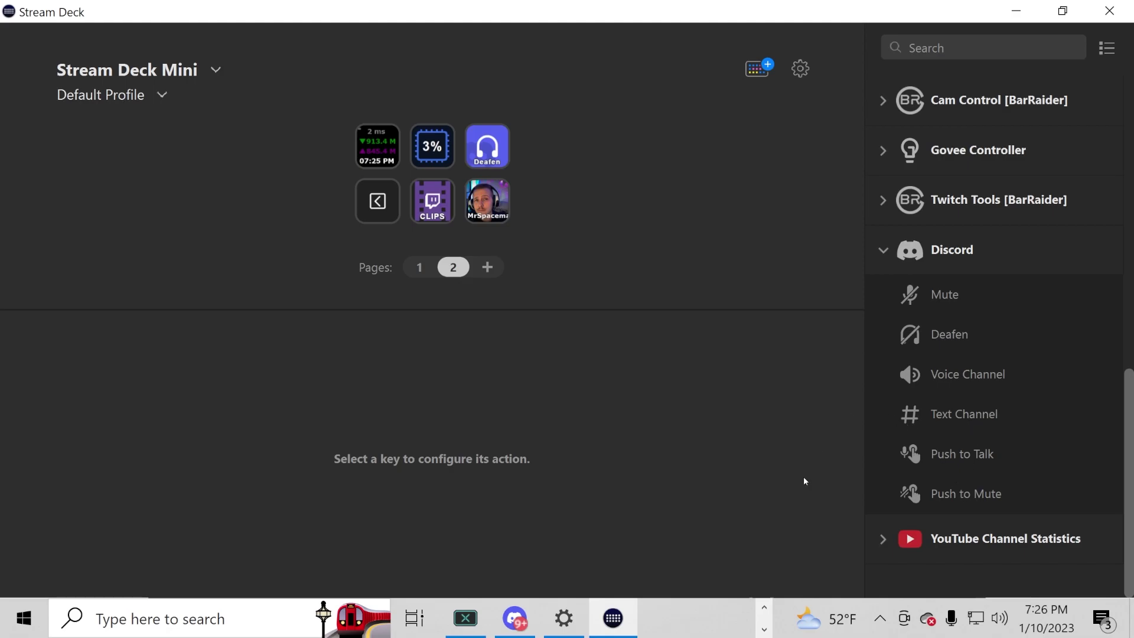
{"action": "left_click", "coordinate": [515, 617]}
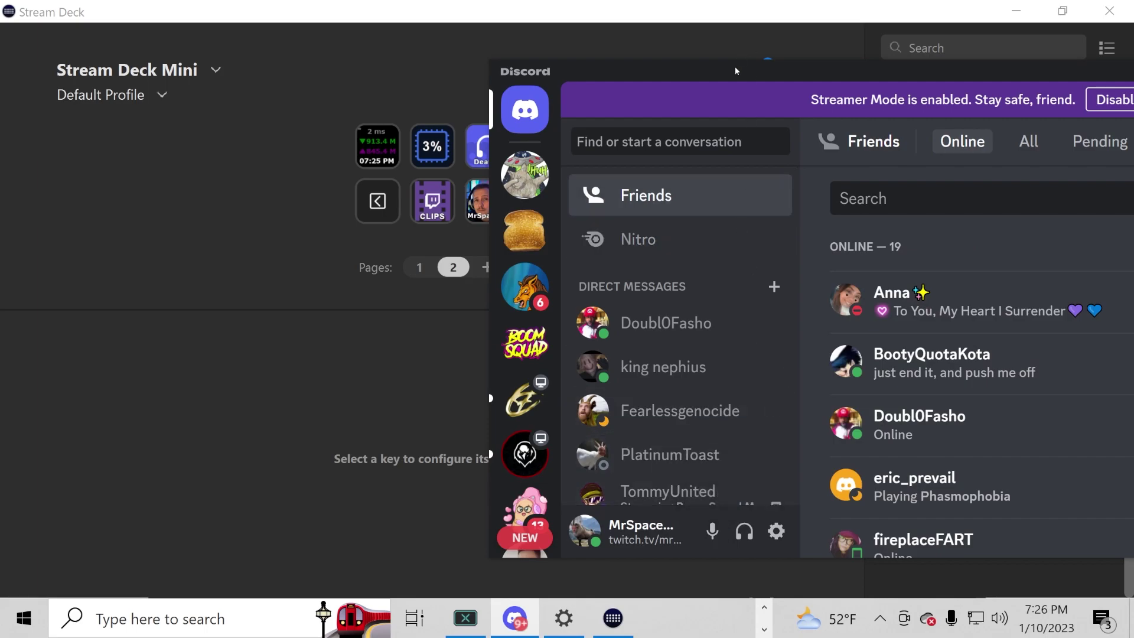
{"action": "left_click_drag", "start_coordinate": [735, 67], "coordinate": [802, 43]}
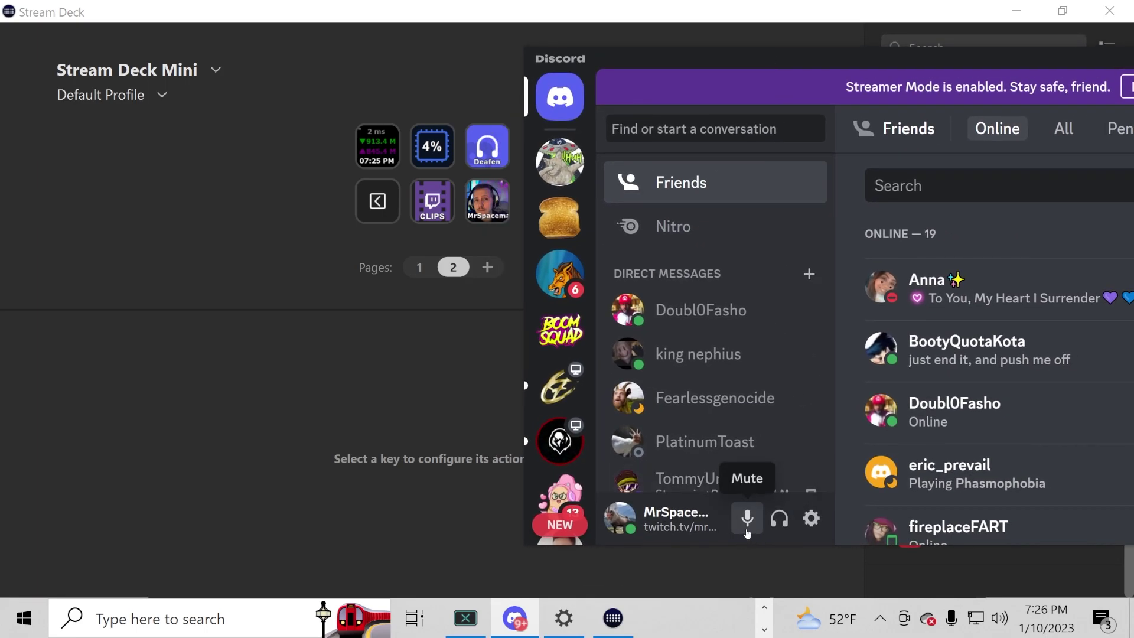
{"action": "left_click", "coordinate": [780, 519]}
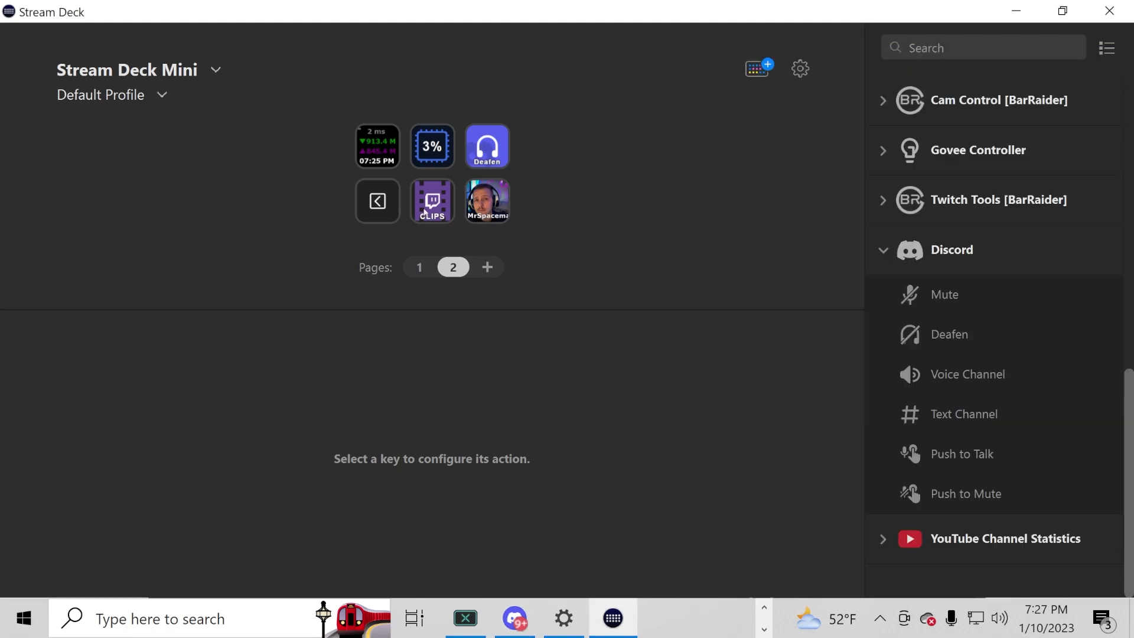
Step: Open the CLIPS key's Clip to Chat settings and select its whole chat message for rewriting
{"action": "left_click", "coordinate": [432, 201]}
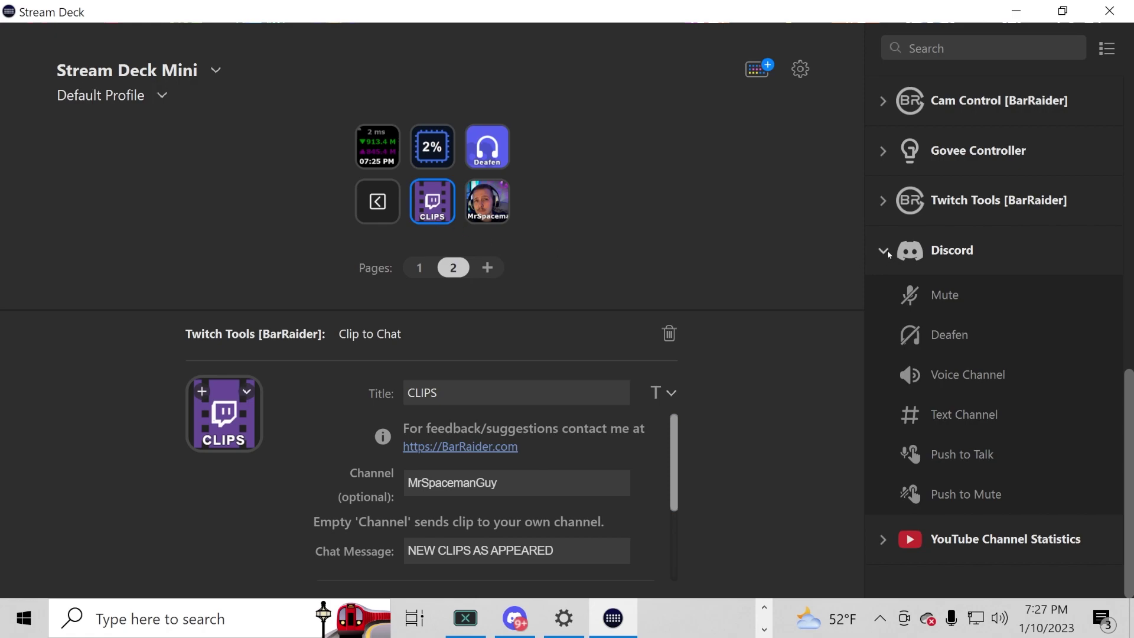
{"action": "scroll", "coordinate": [568, 443], "scroll_direction": "down", "scroll_amount": 2}
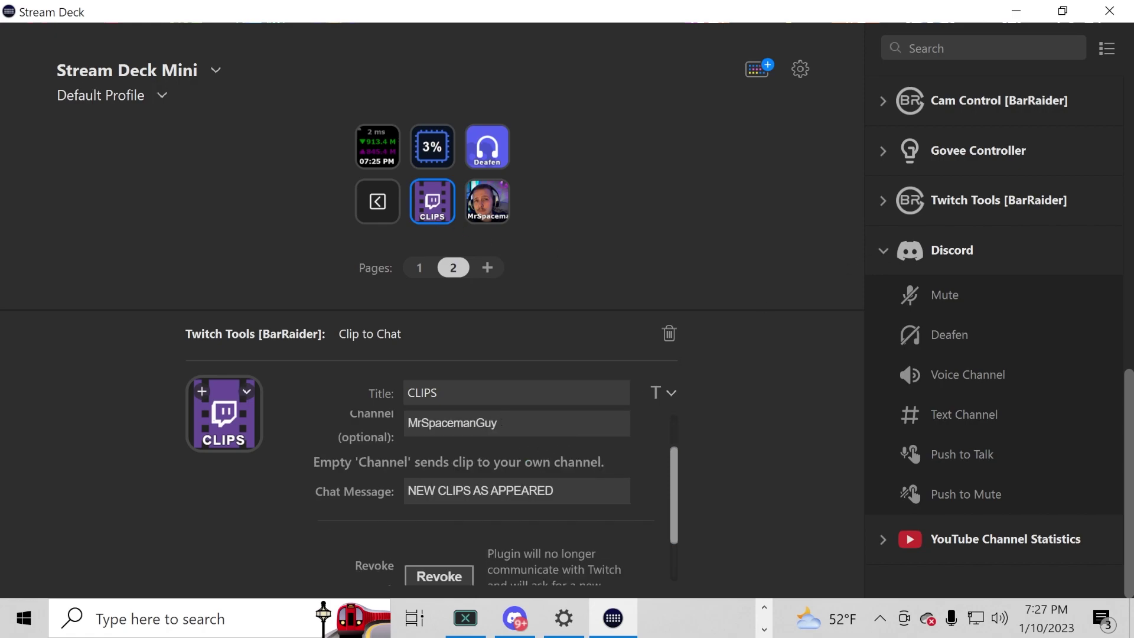
{"action": "left_click", "coordinate": [363, 426]}
{"action": "left_click", "coordinate": [450, 390]}
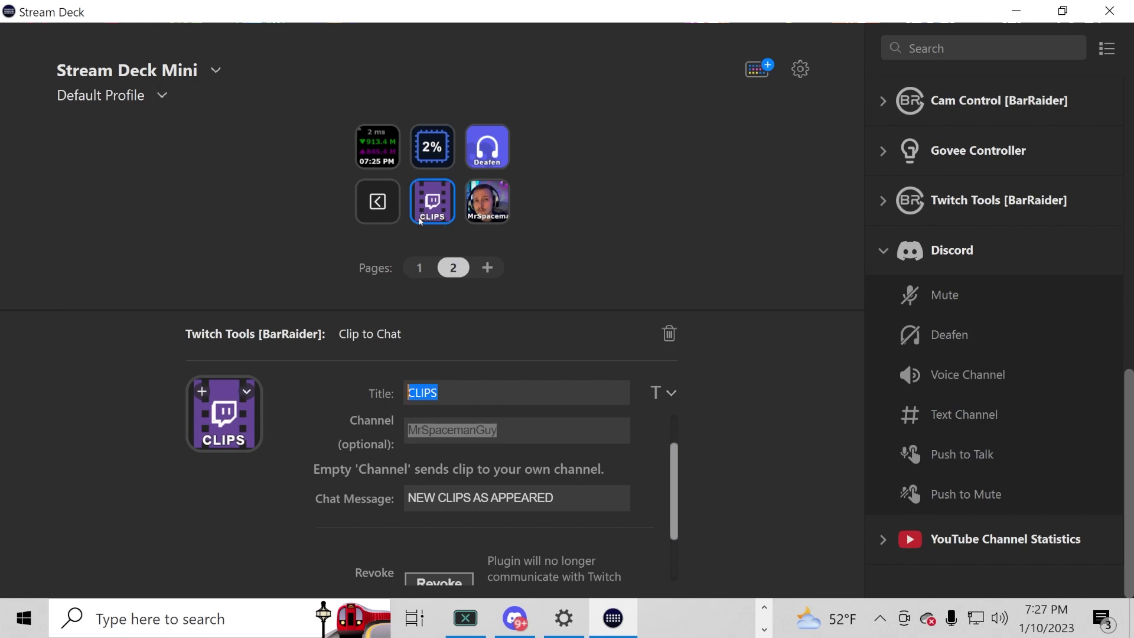
{"action": "scroll", "coordinate": [581, 419], "scroll_direction": "down", "scroll_amount": 2}
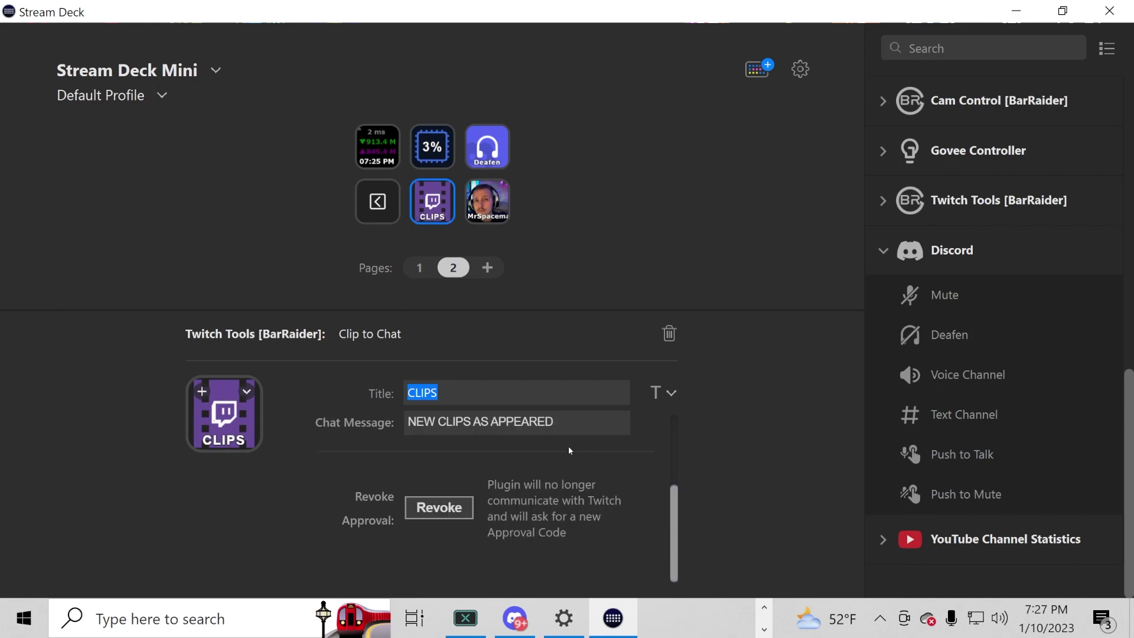
{"action": "left_click_drag", "start_coordinate": [574, 420], "coordinate": [368, 427]}
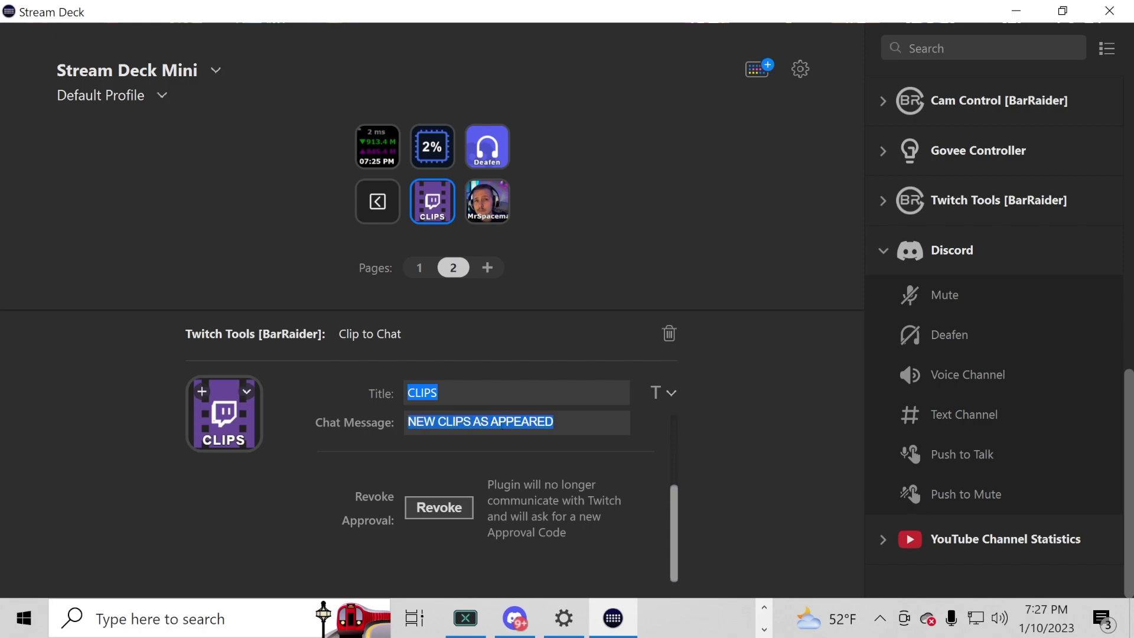
{"action": "type", "text": "CHECK IT "}
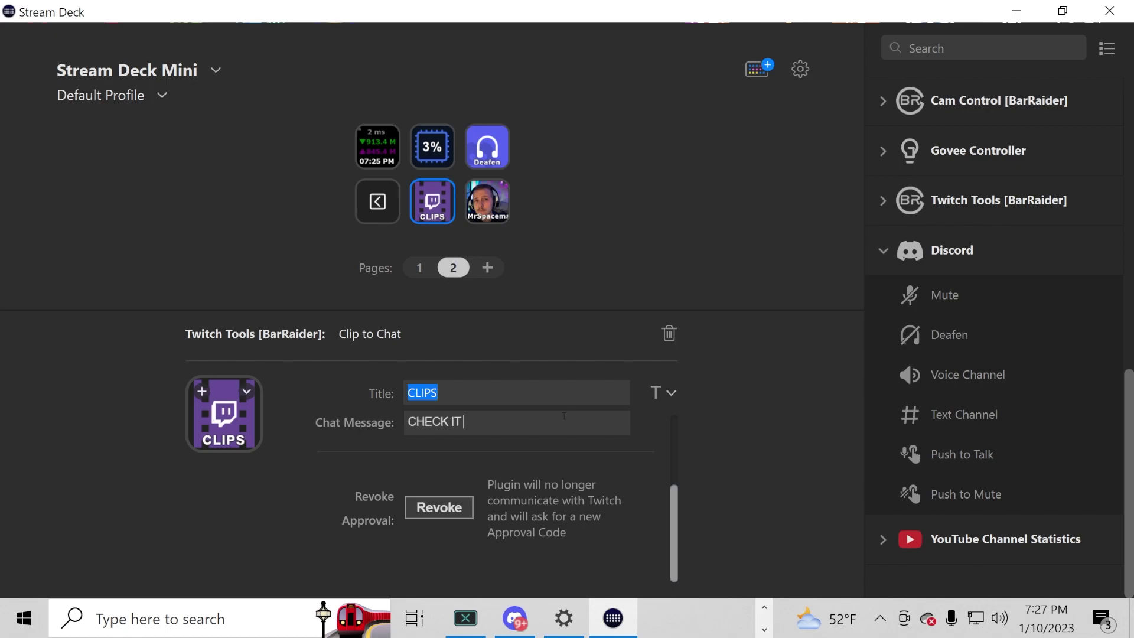
{"action": "type", "text": "OUT"}
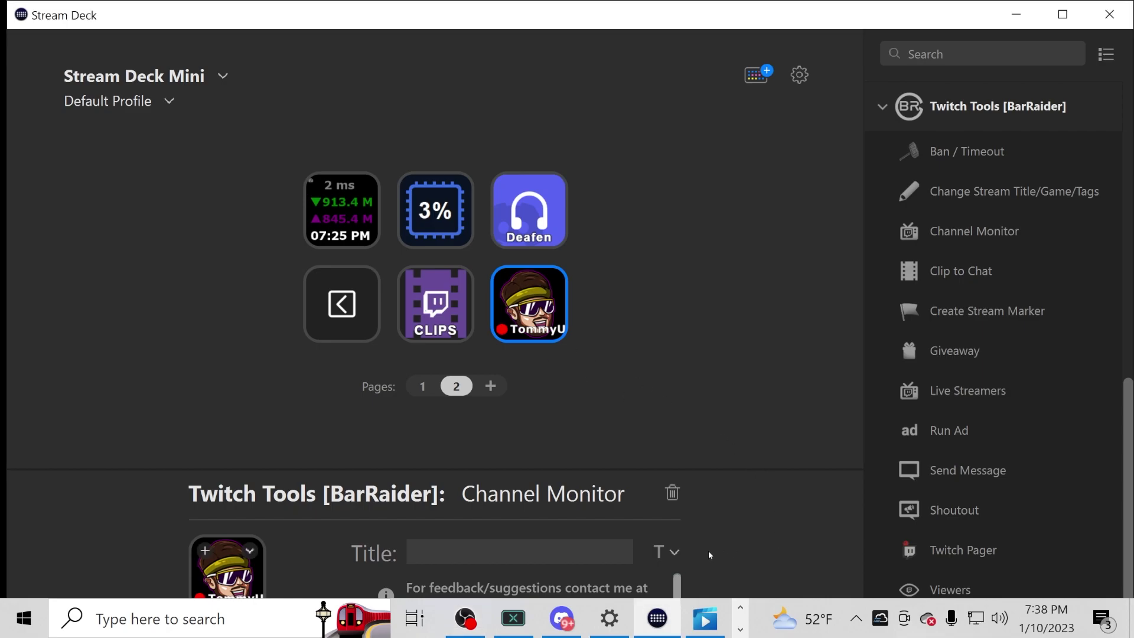
Step: Turn on Show viewers count and Hide Channel Name for the Channel Monitor key
{"action": "left_click", "coordinate": [1063, 15]}
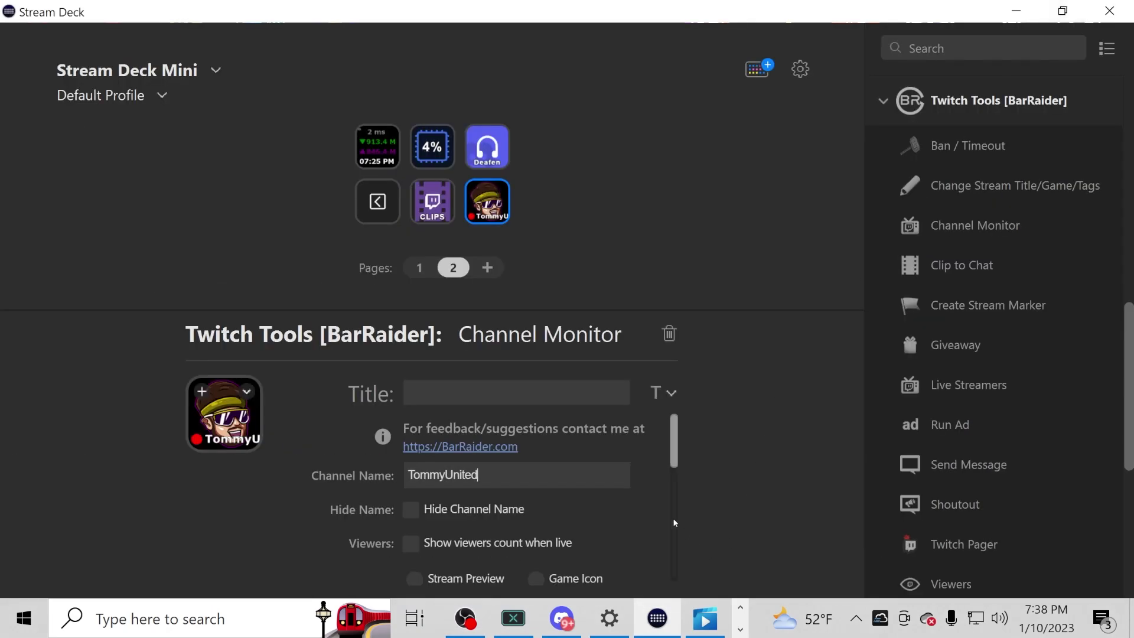
{"action": "scroll", "coordinate": [594, 502], "scroll_direction": "down", "scroll_amount": 2}
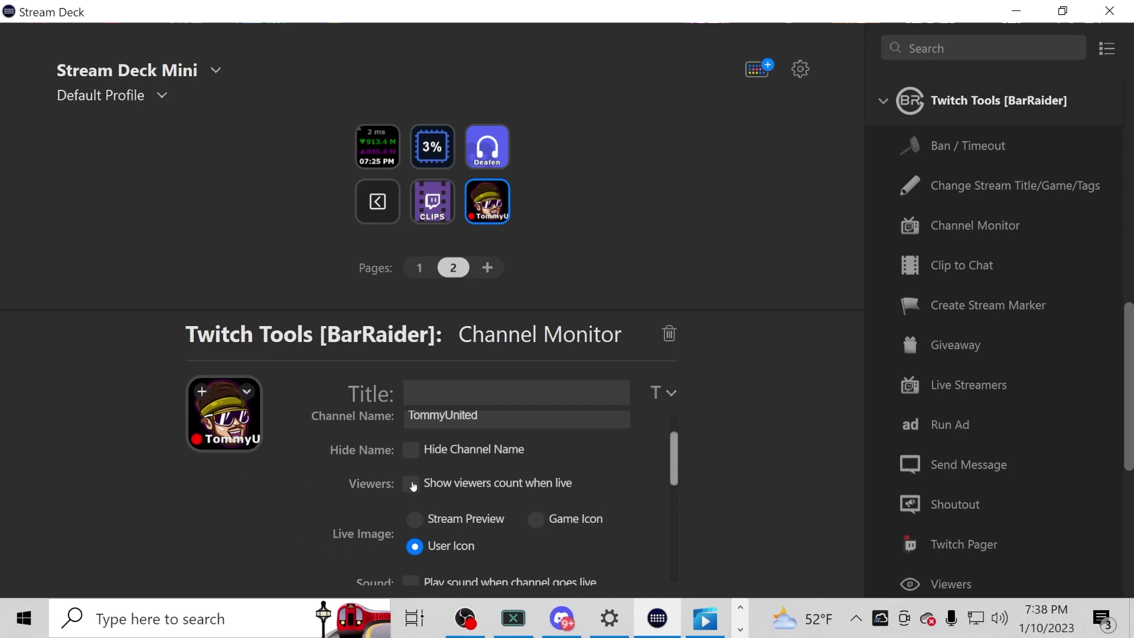
{"action": "left_click", "coordinate": [411, 485]}
{"action": "left_click", "coordinate": [410, 450]}
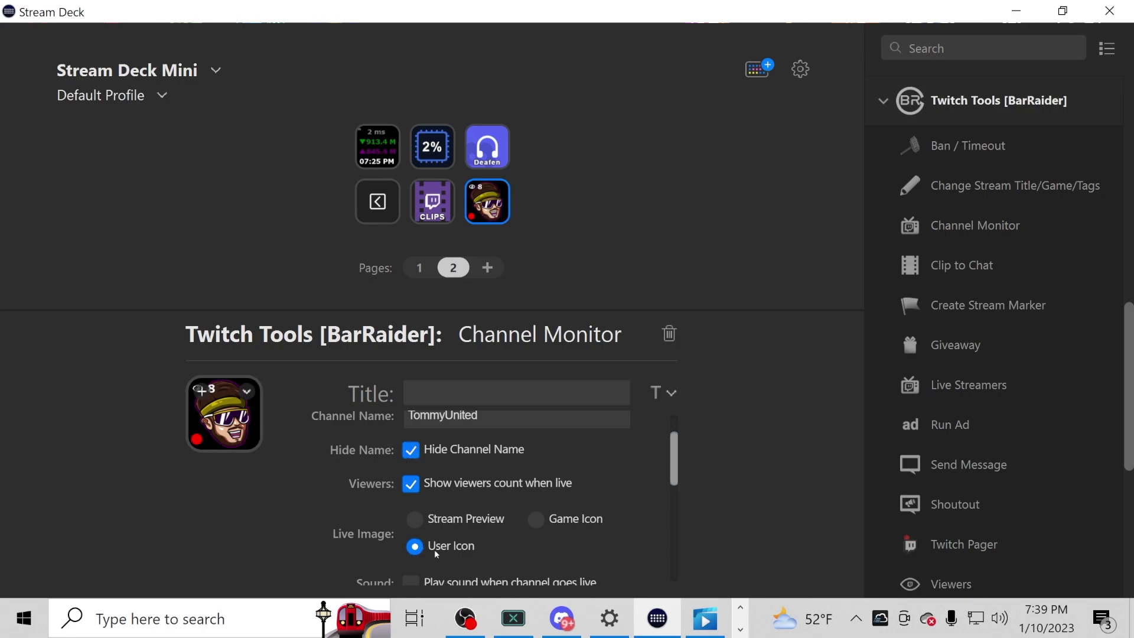
Step: Try the Game Icon, User Icon and Stream Preview live images, then apply the settings
{"action": "left_click", "coordinate": [538, 521]}
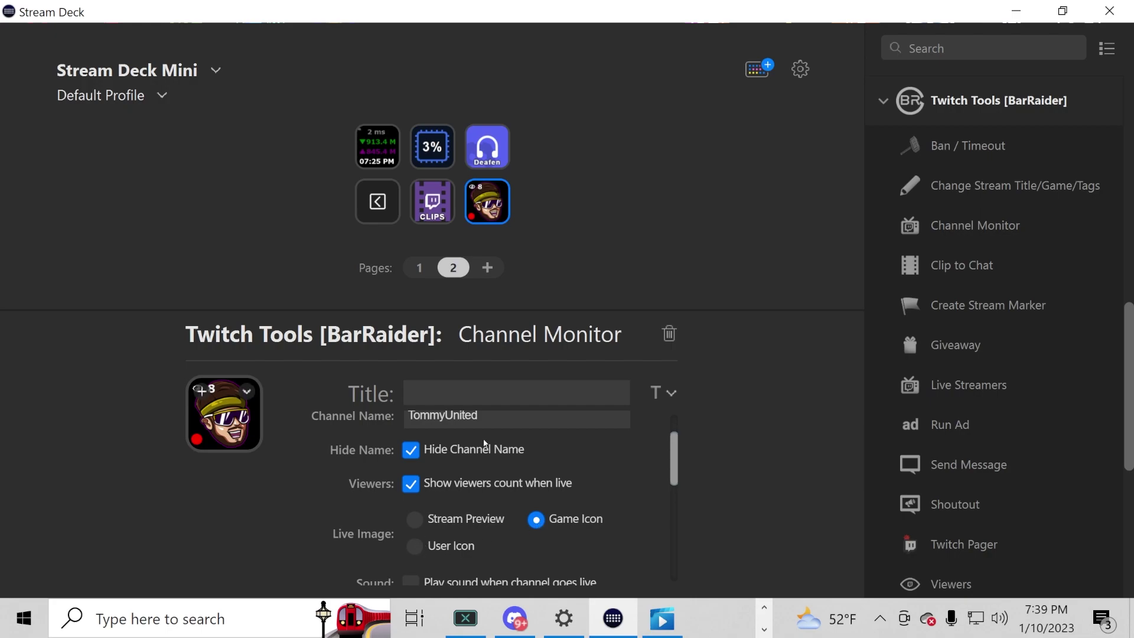
{"action": "left_click", "coordinate": [414, 547]}
{"action": "left_click", "coordinate": [414, 520]}
{"action": "scroll", "coordinate": [548, 523], "scroll_direction": "up", "scroll_amount": 1}
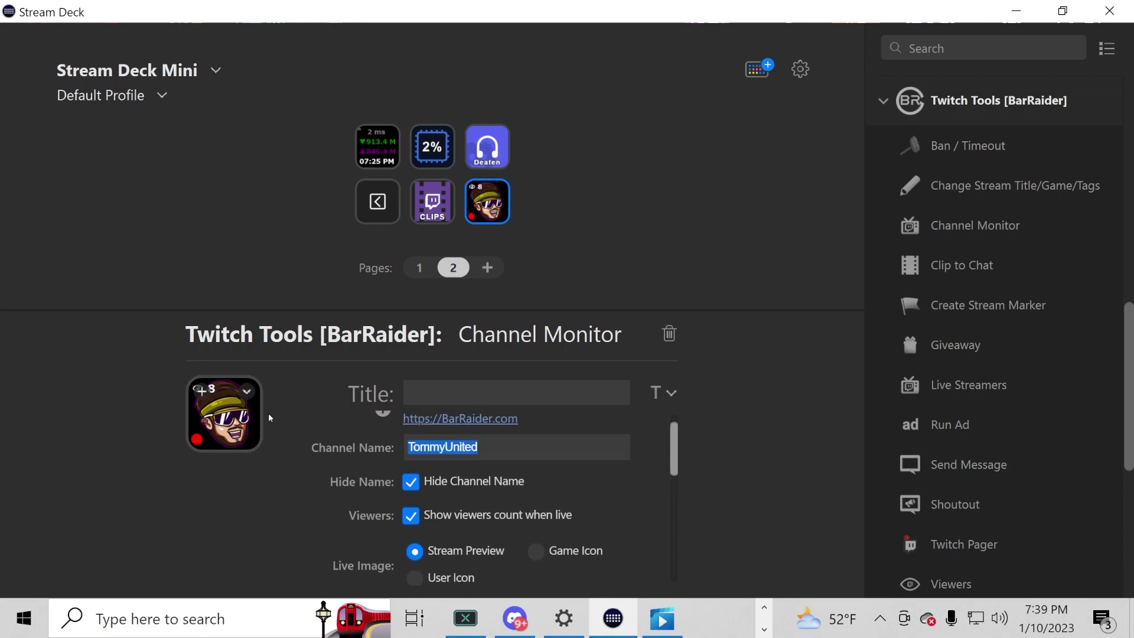
{"action": "scroll", "coordinate": [549, 523], "scroll_direction": "up", "scroll_amount": 1}
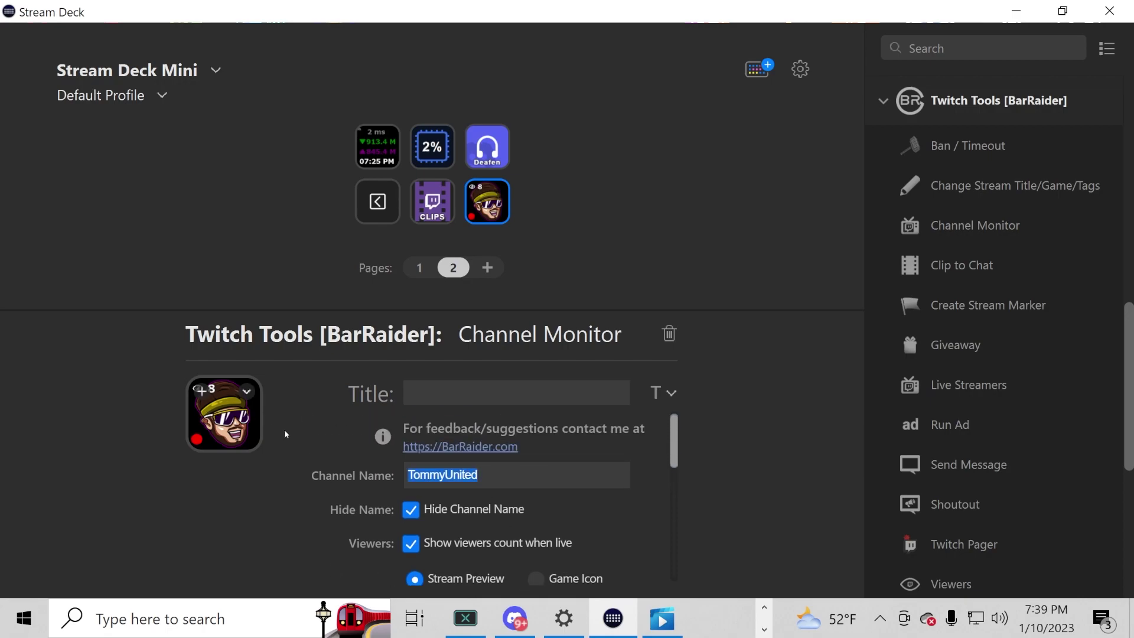
{"action": "left_click", "coordinate": [528, 491]}
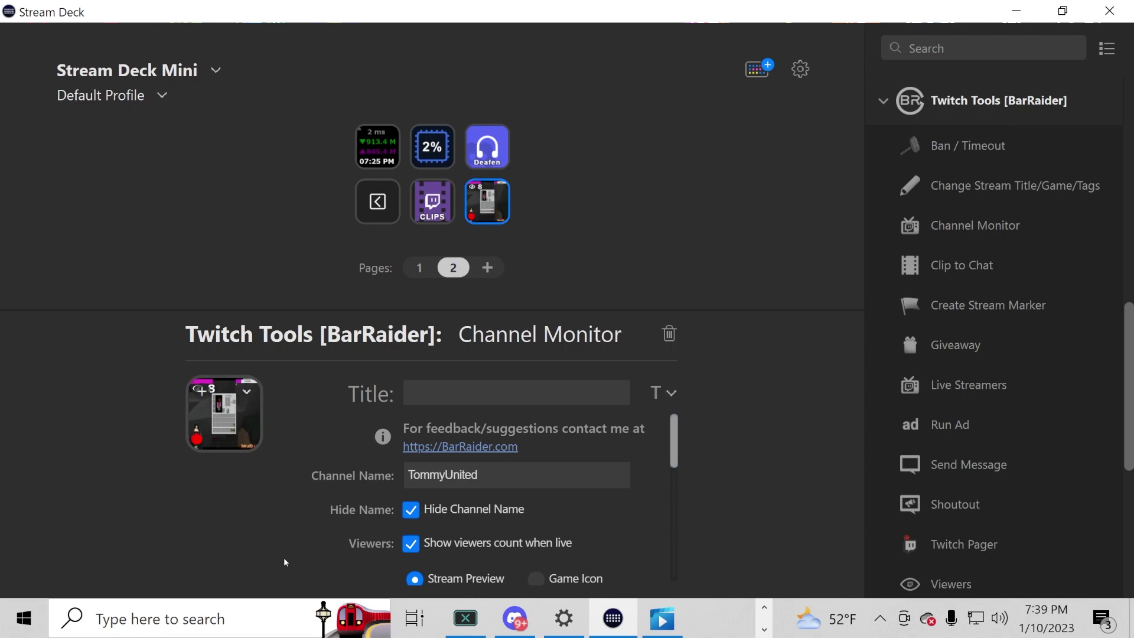
Step: Set the live image to Game Icon, keeping TommyUnited as the channel name
{"action": "key", "text": "ctrl+a"}
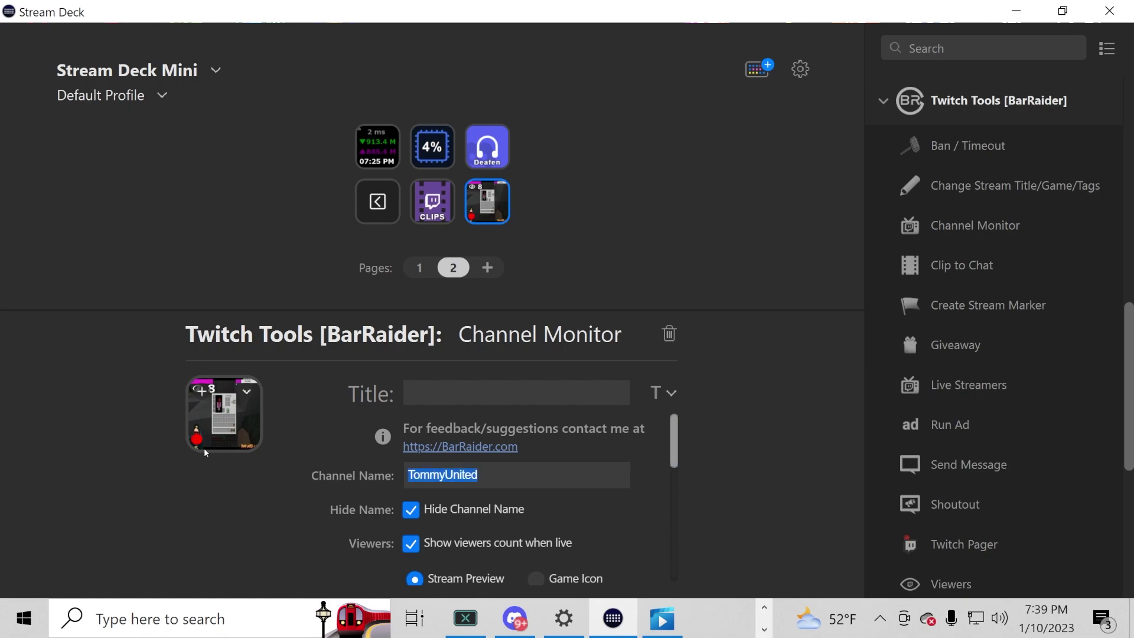
{"action": "key", "text": "Delete"}
{"action": "left_click", "coordinate": [536, 579]}
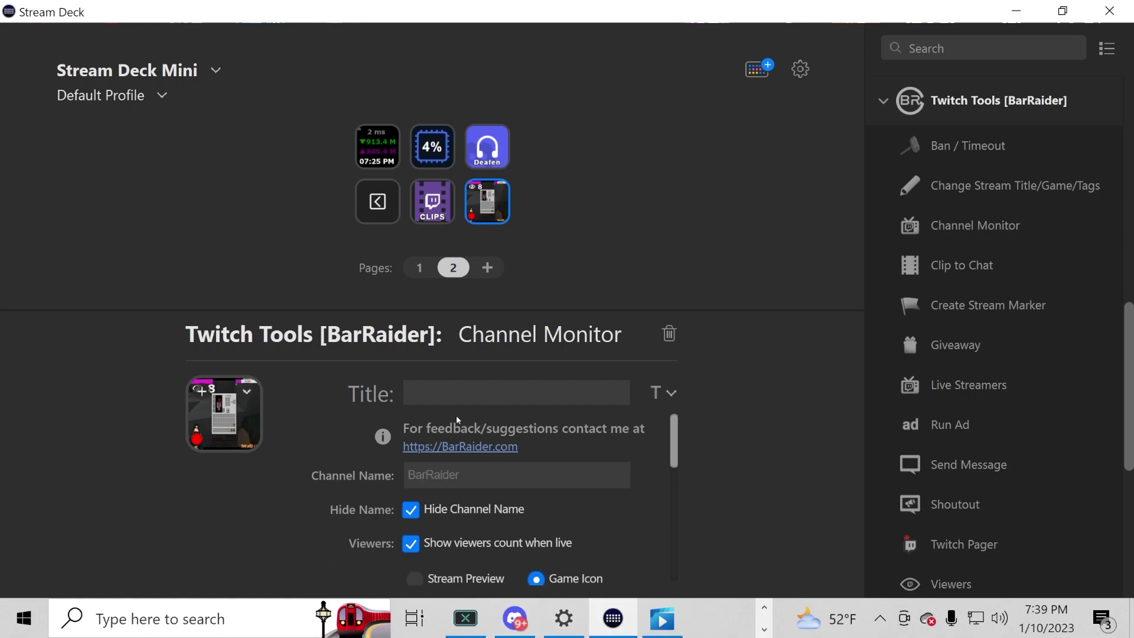
{"action": "key", "text": "ctrl+z"}
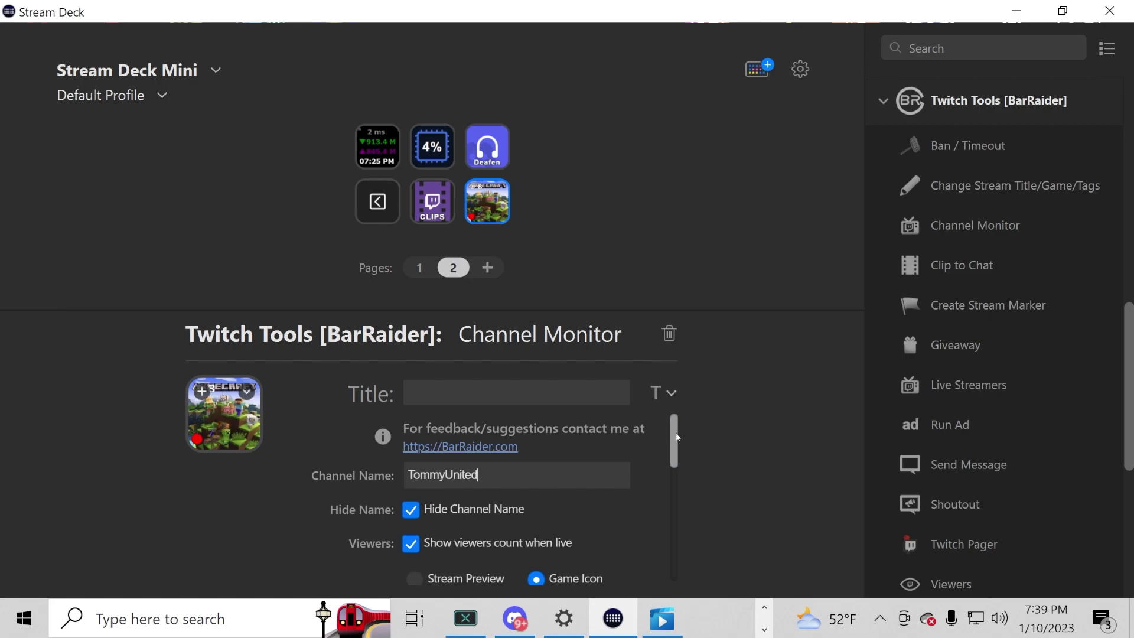
{"action": "left_click_drag", "start_coordinate": [674, 436], "coordinate": [674, 472]}
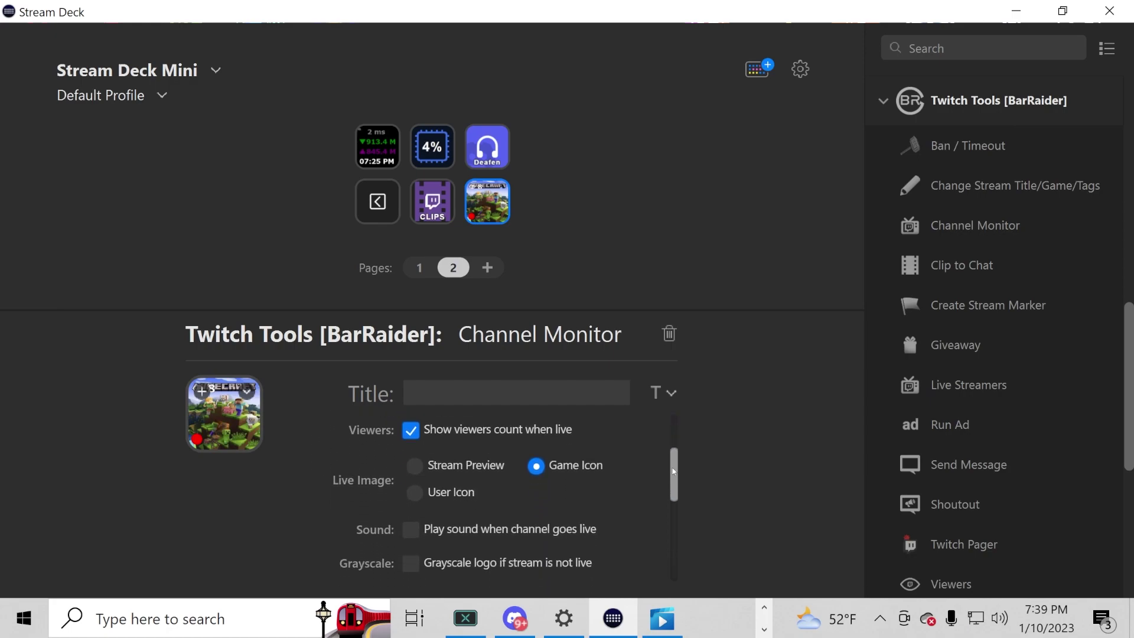